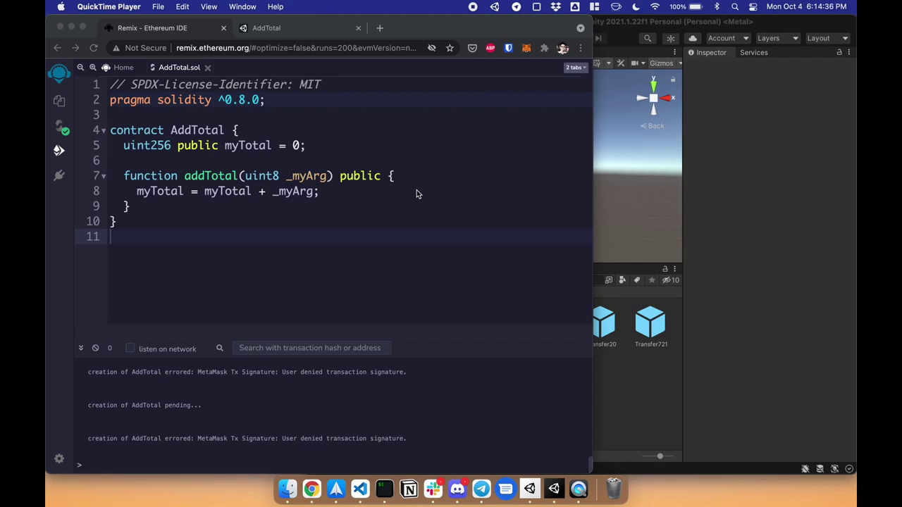
Highlight the AddTotal contract name, myTotal declaration and addTotal expression 'myTotal + _myArg' in Remix.
click(661, 248)
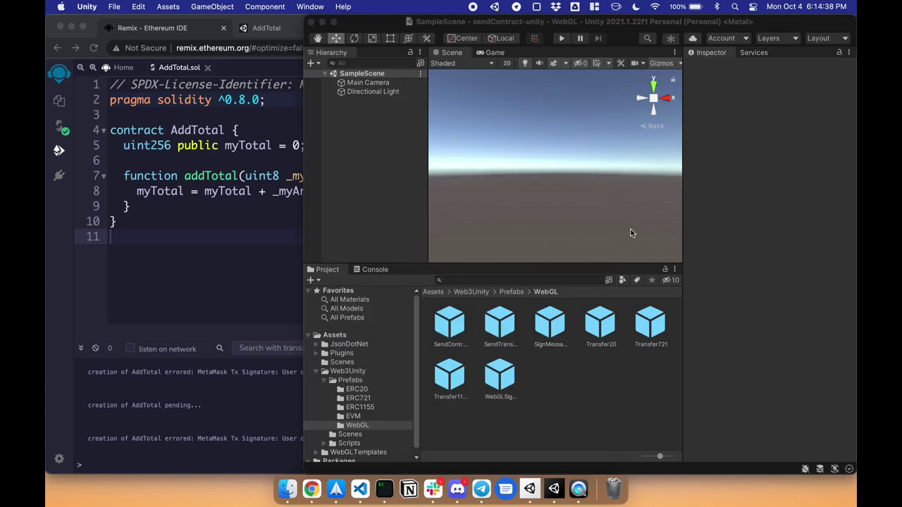
click(270, 229)
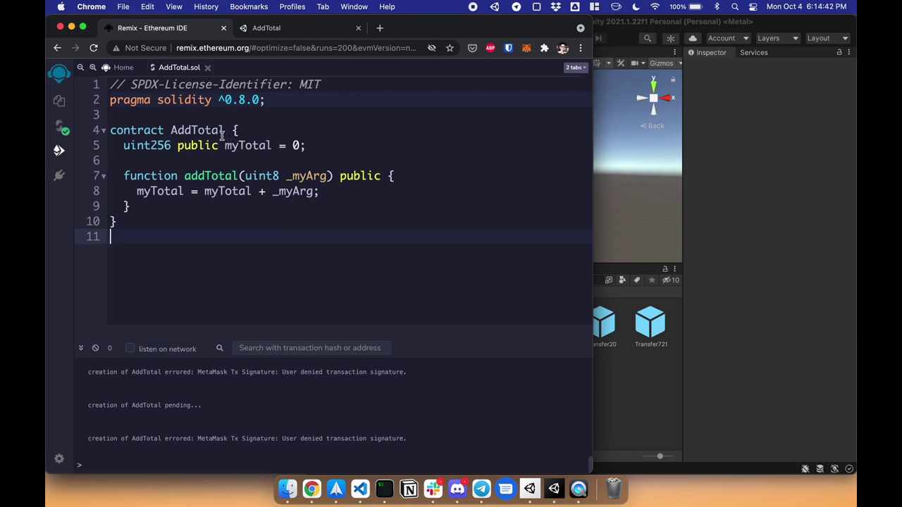
drag(171, 130, 295, 145)
click(224, 145)
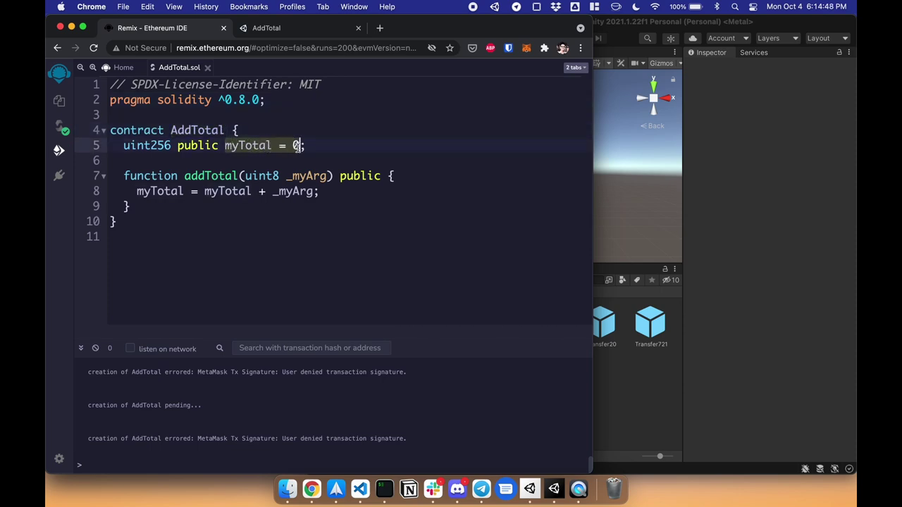
drag(185, 176, 328, 176)
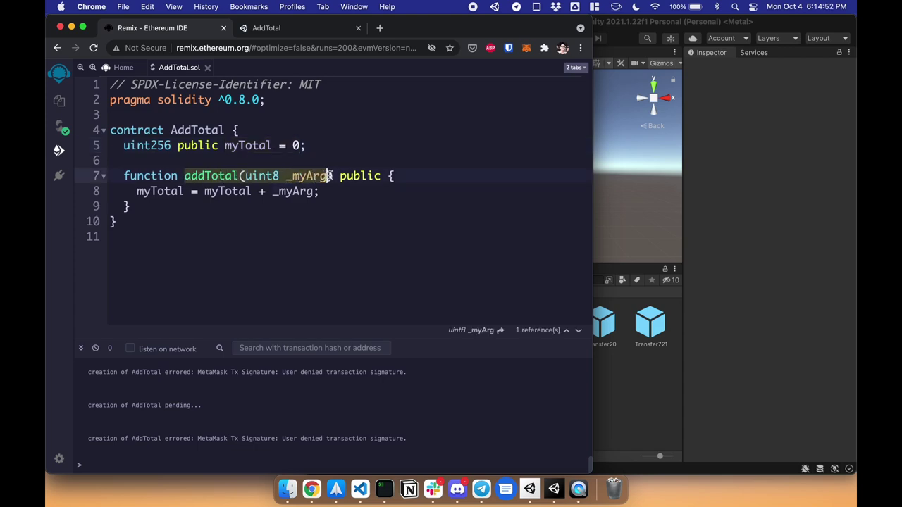
drag(205, 191, 320, 191)
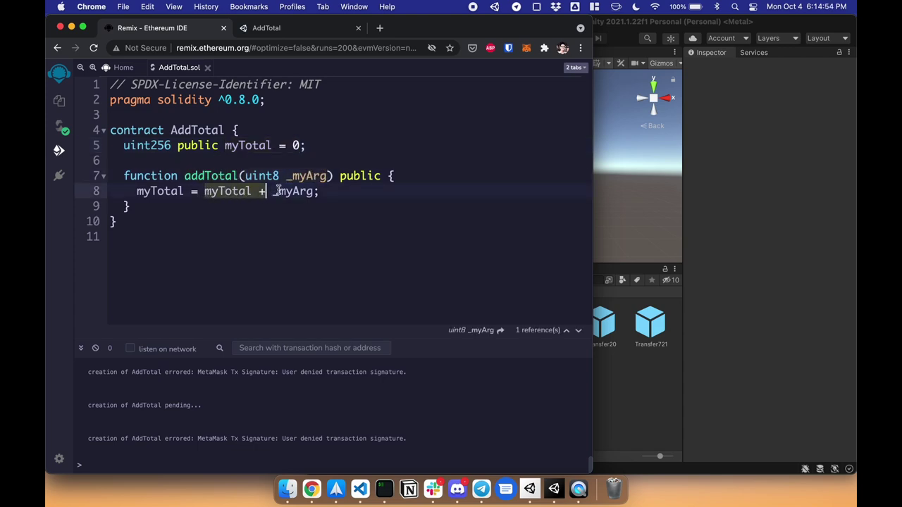
click(145, 204)
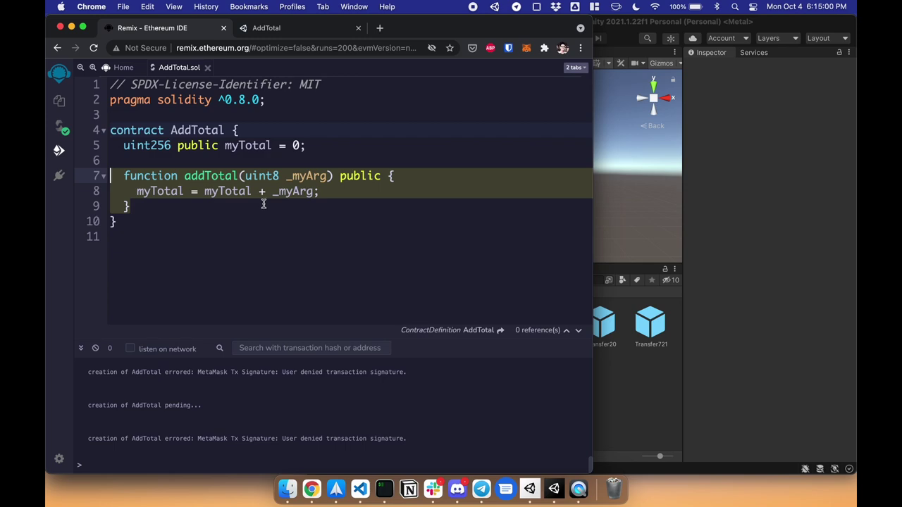
Log in to the AddTotal game with MetaMask and read the current myTotal value, 9.
click(283, 28)
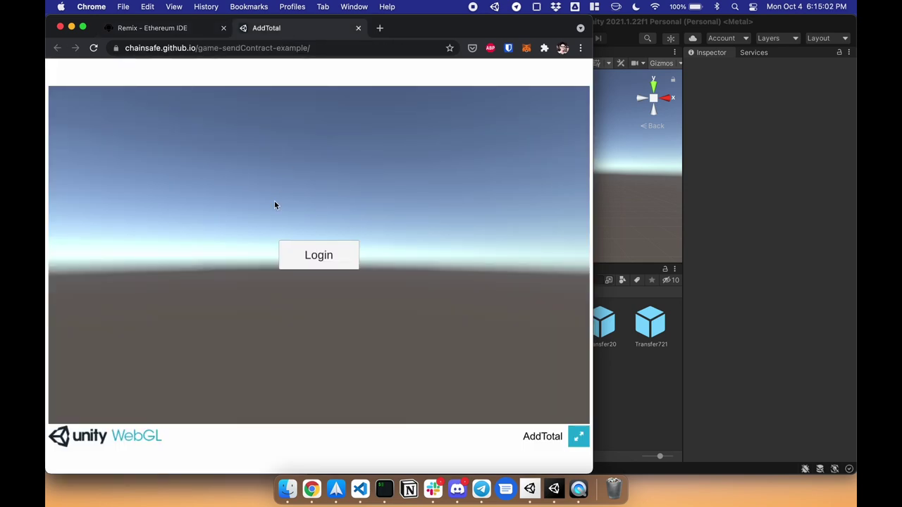
click(286, 265)
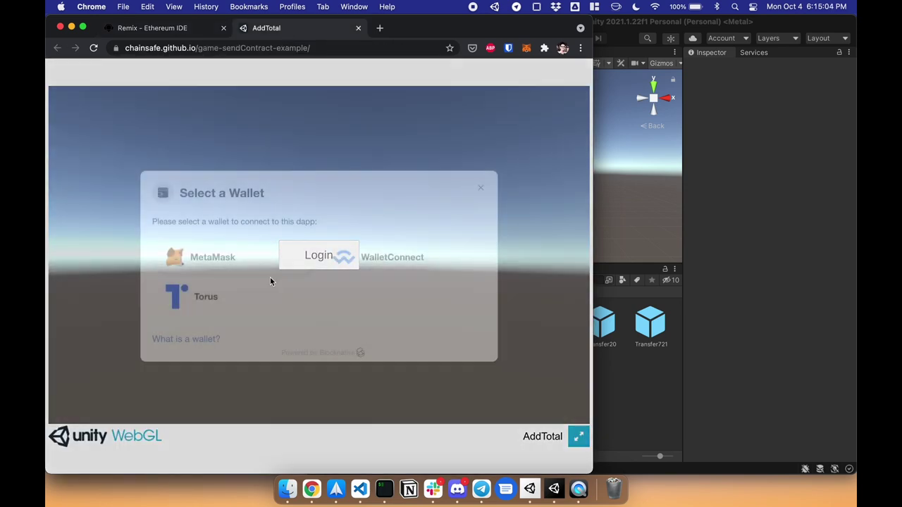
click(229, 263)
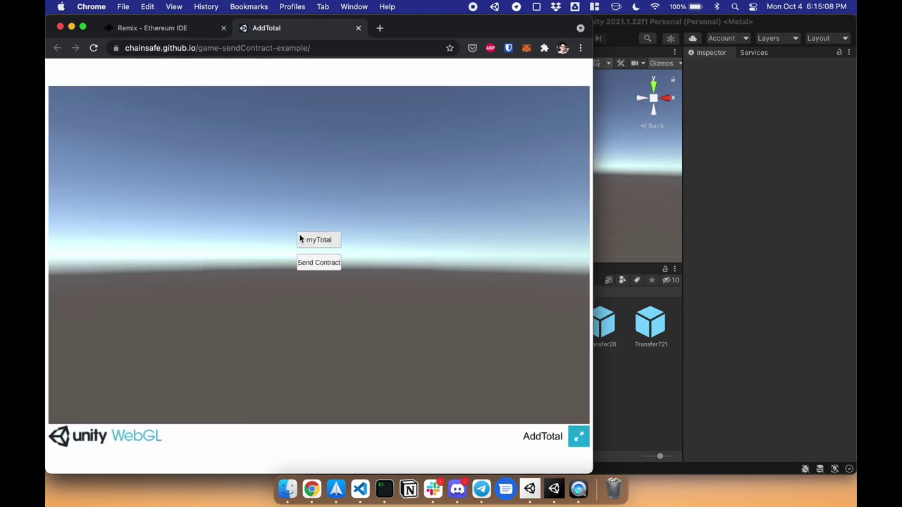
click(329, 242)
Send the addTotal contract call, confirm it in MetaMask, and check the wallet activity.
click(331, 270)
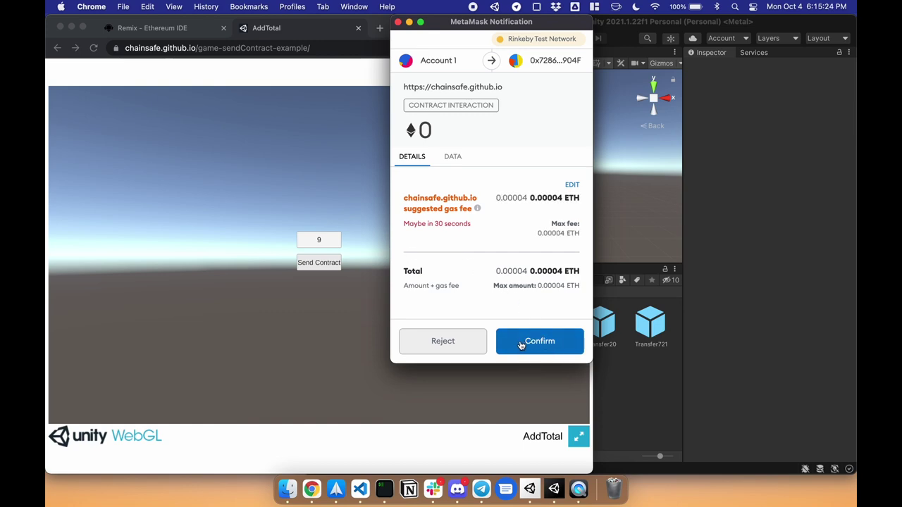
click(522, 344)
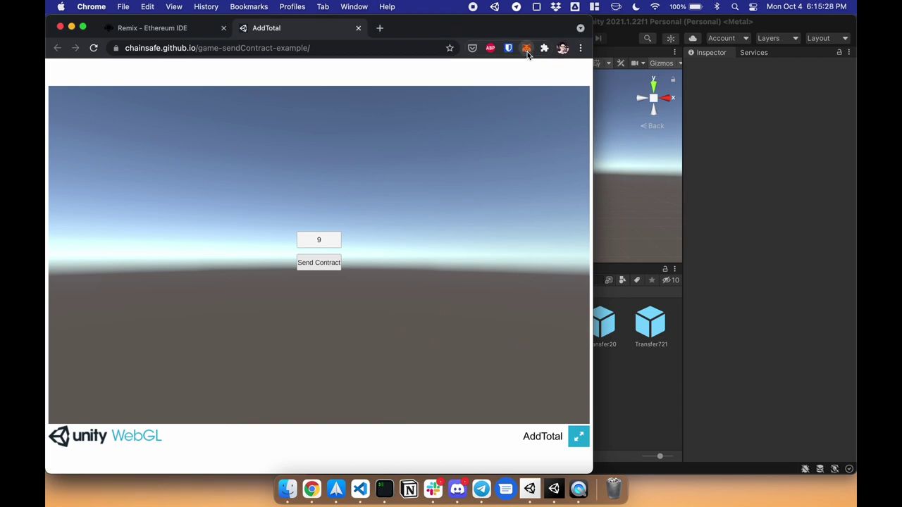
click(527, 49)
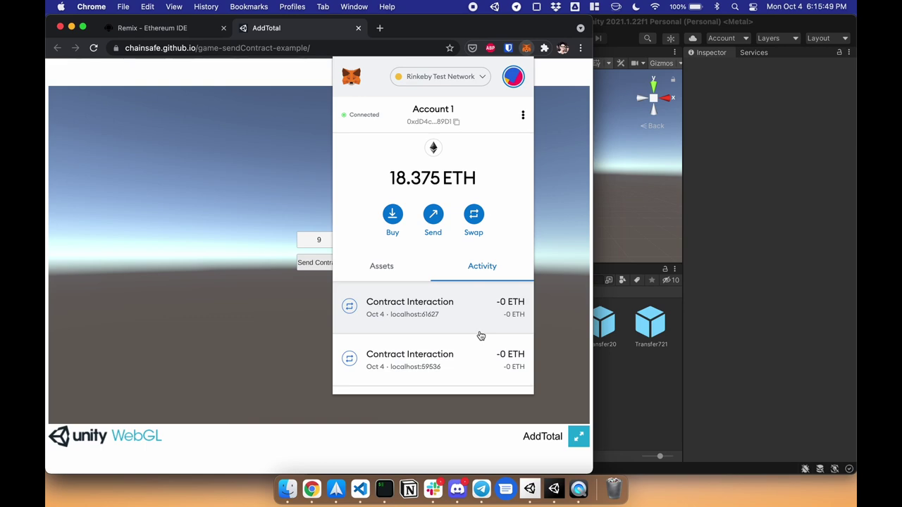
click(291, 336)
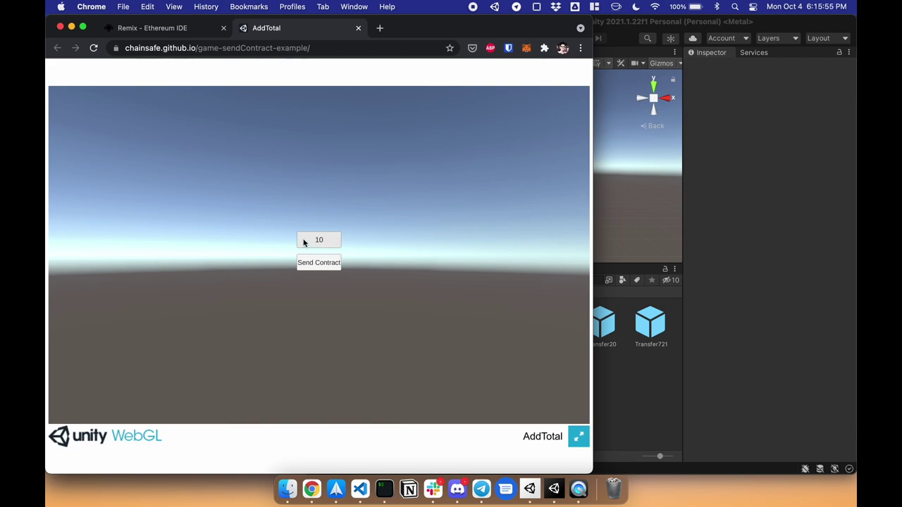
click(191, 30)
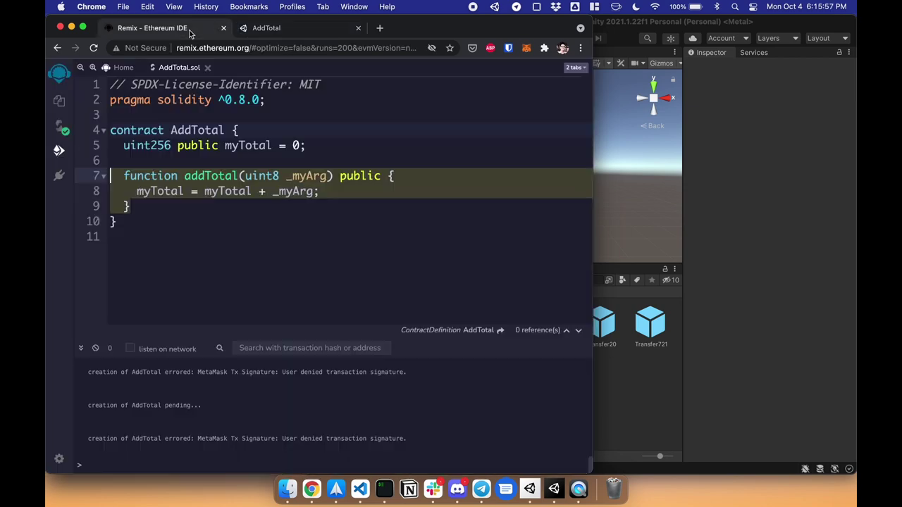
Drag the SendContractExampleCanvas prefab into SampleScene and select its SendContractExampleScript child.
click(751, 260)
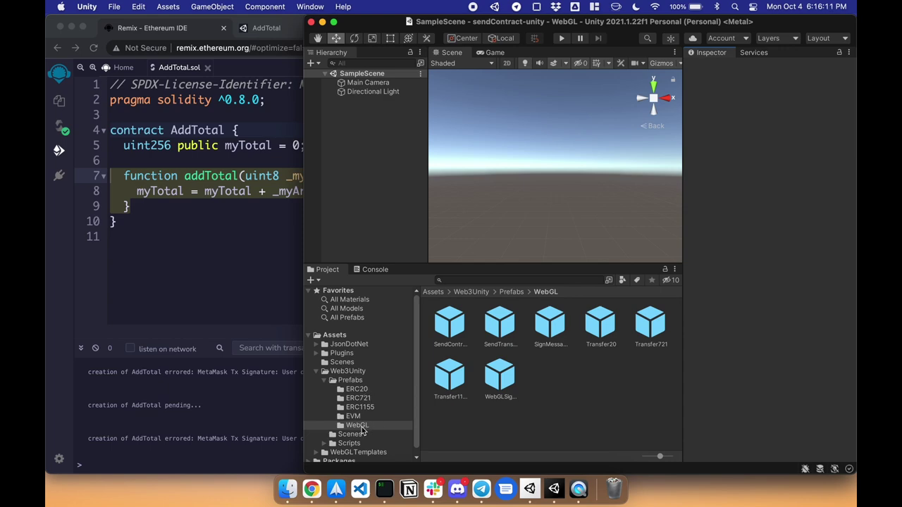
click(456, 326)
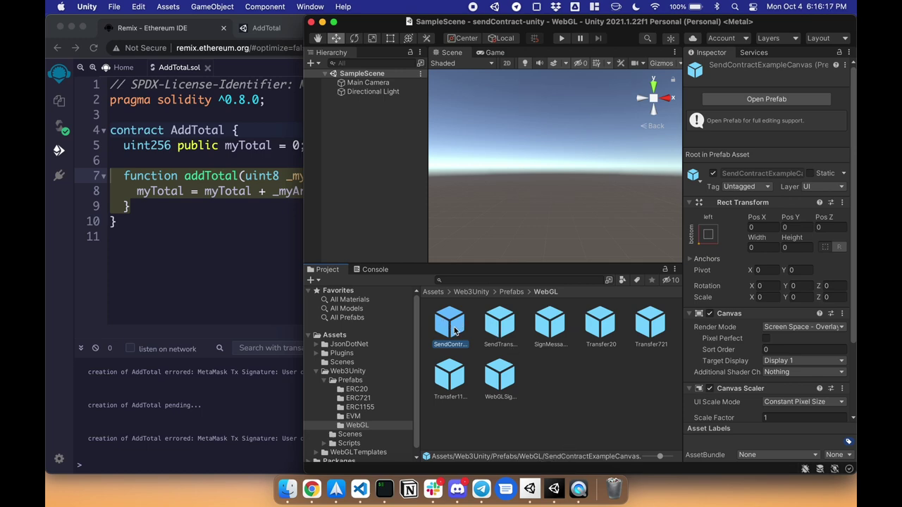
drag(456, 331, 358, 160)
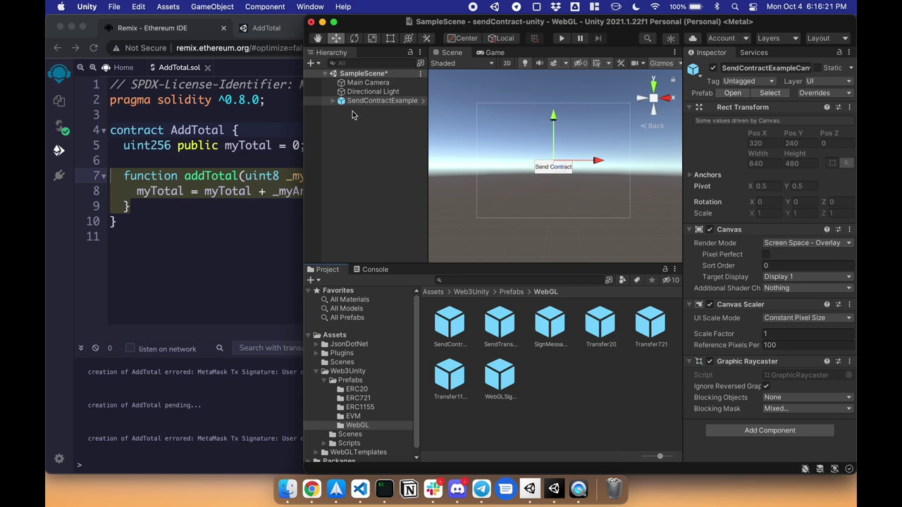
click(334, 102)
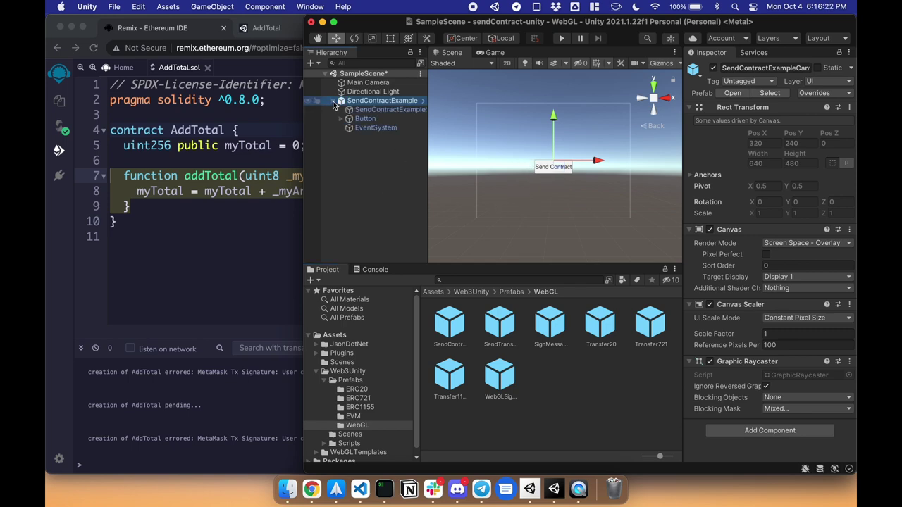
click(369, 112)
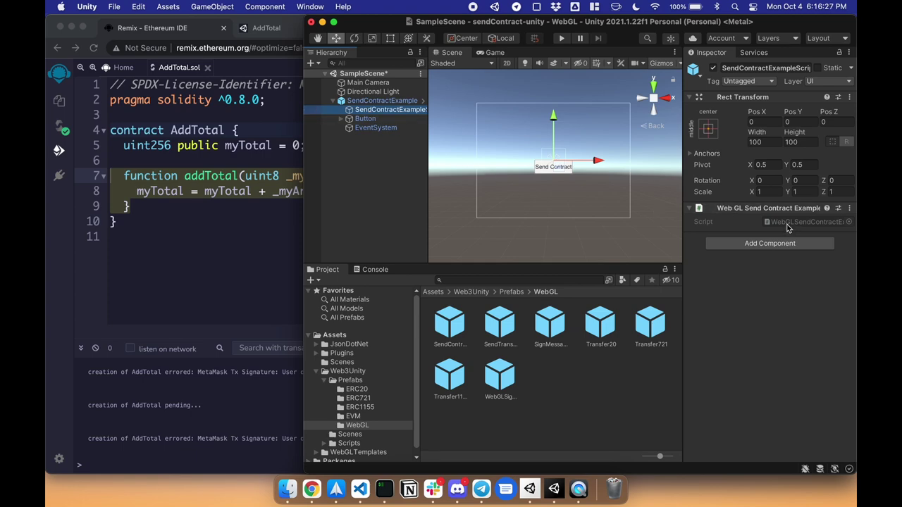
Open WebGLSendContractExample.cs in VS Code and resize it to sit beside Remix.
double_click(787, 222)
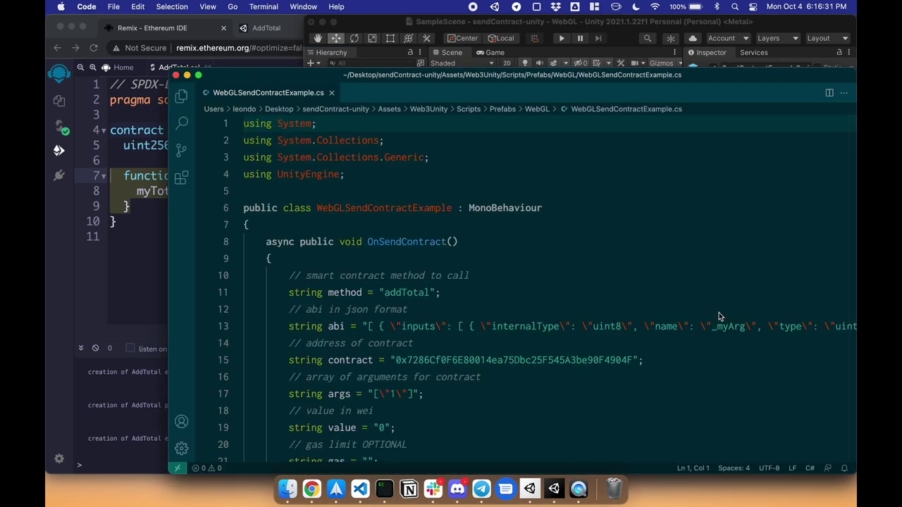
drag(733, 72, 726, 16)
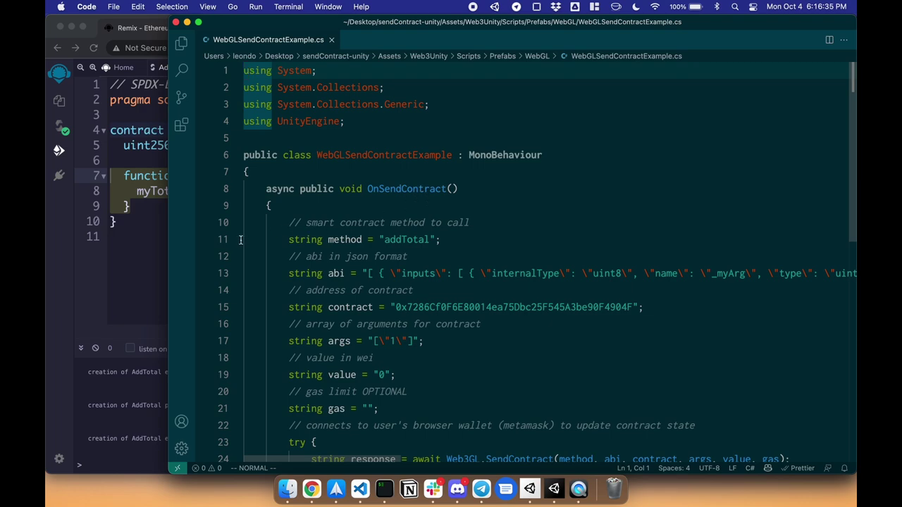
drag(170, 235, 384, 221)
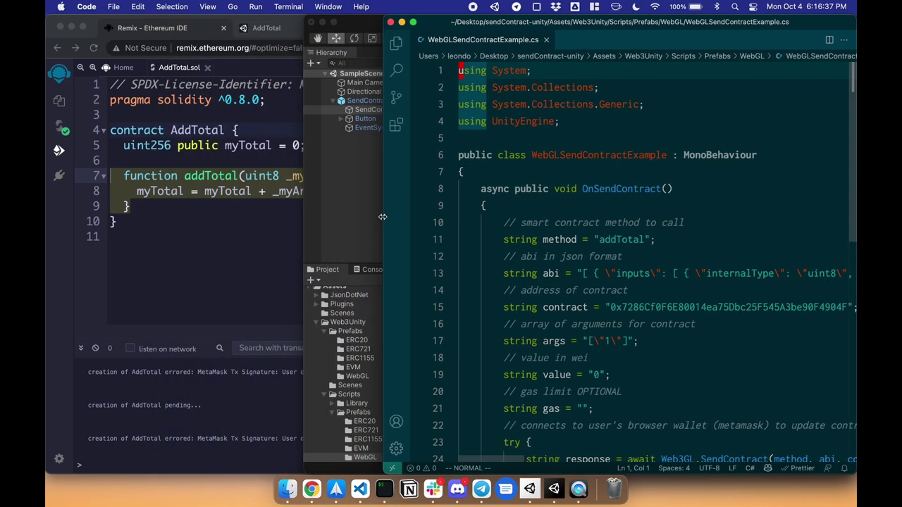
drag(544, 240, 649, 239)
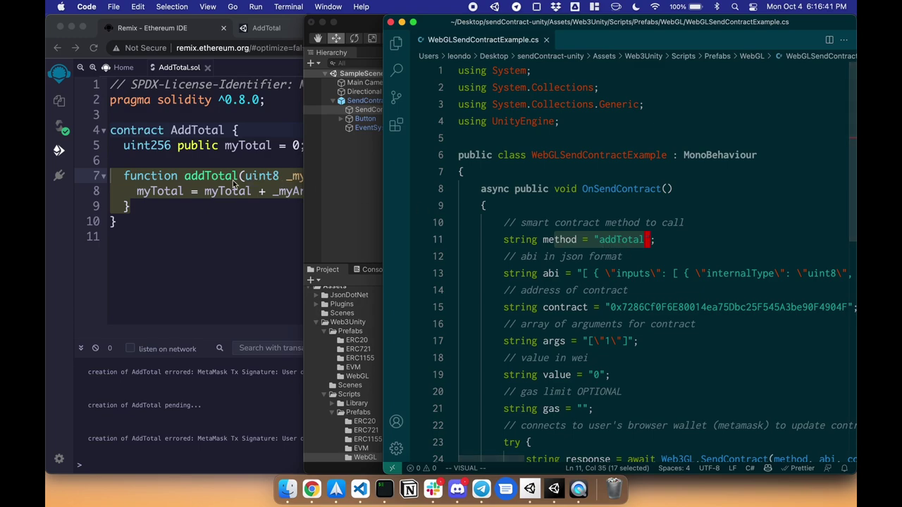
Compare Remix's addTotal function with the script's abi string on line 13.
click(209, 178)
click(620, 268)
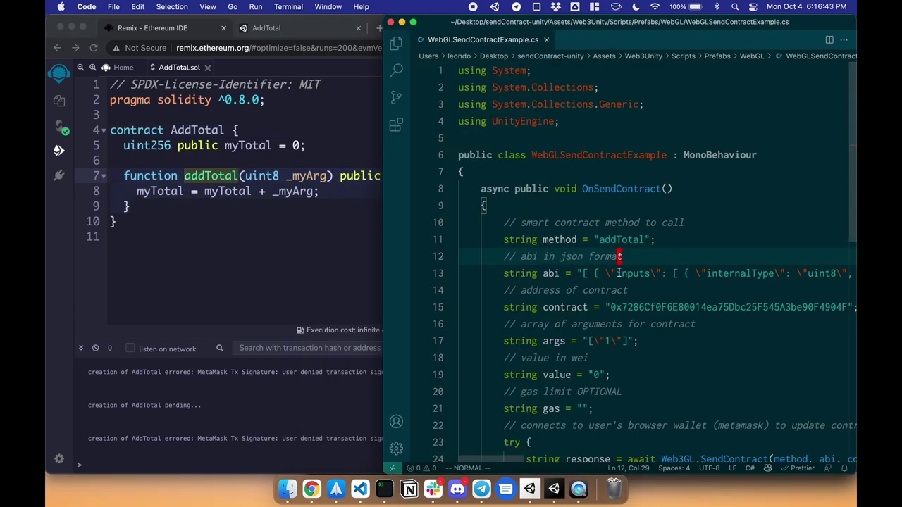
drag(544, 274, 733, 273)
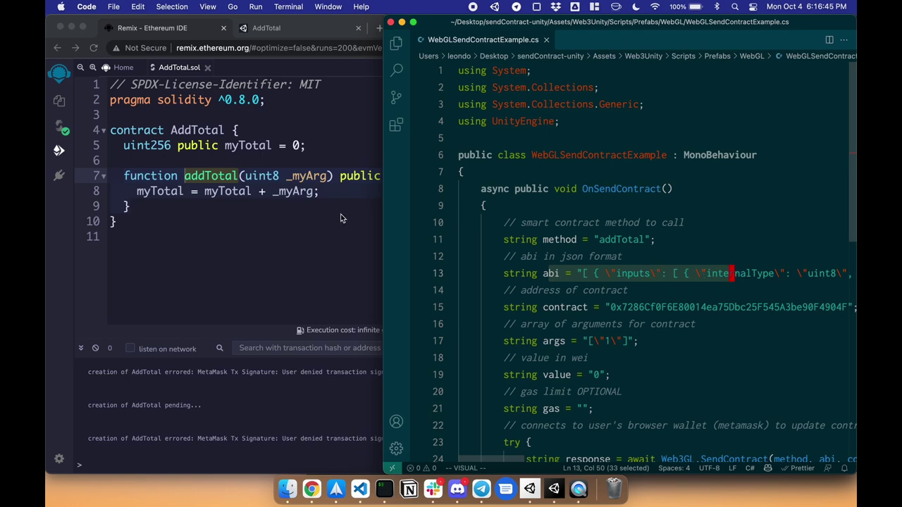
Copy the compiled AddTotal ABI from Remix and highlight the script's contract address on line 15.
click(208, 227)
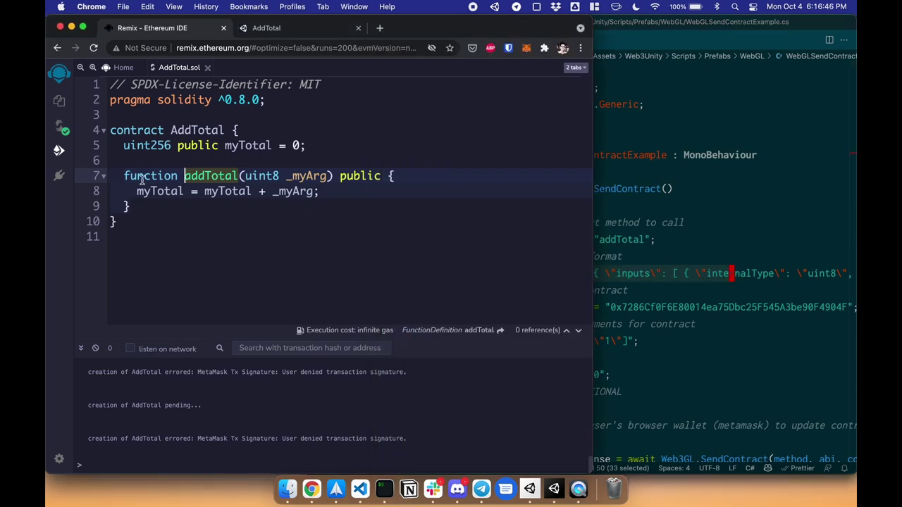
click(61, 129)
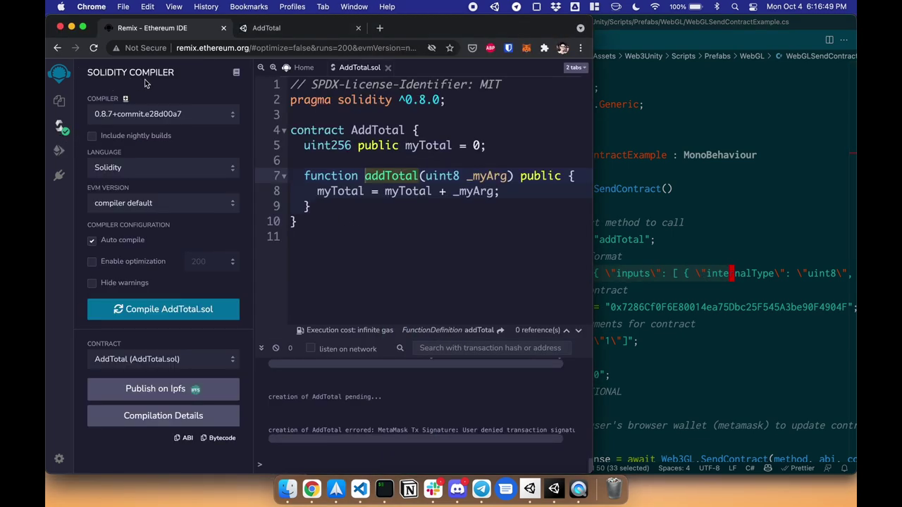
click(181, 442)
click(606, 273)
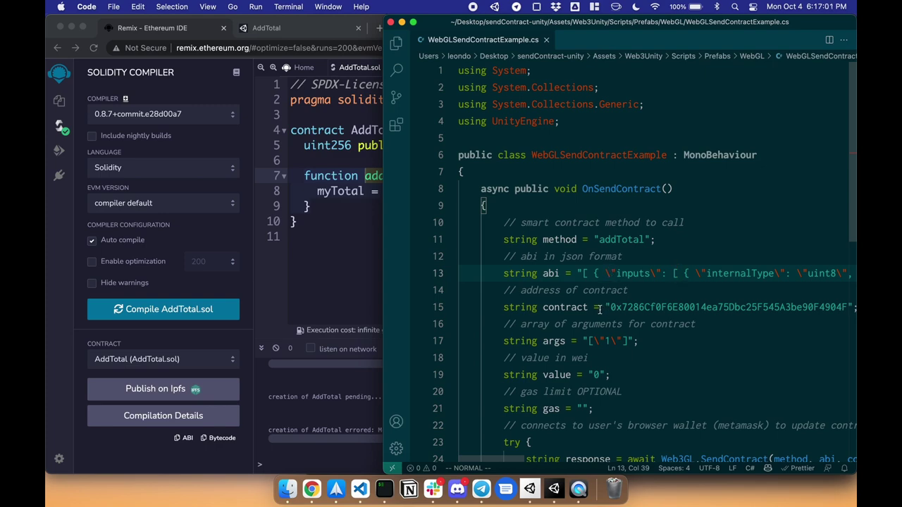
drag(557, 307, 783, 307)
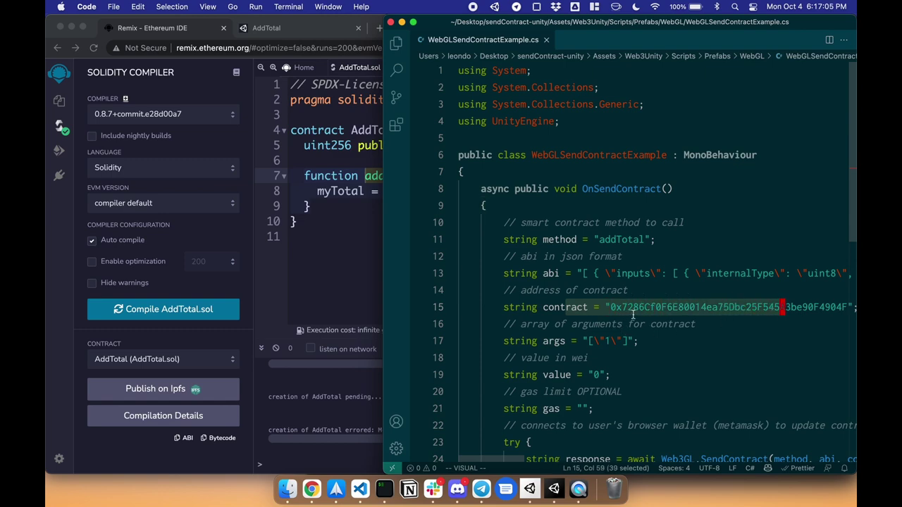
Show the deployed AddTotal contract in Deploy & Run Transactions, then review the script's args line.
click(59, 153)
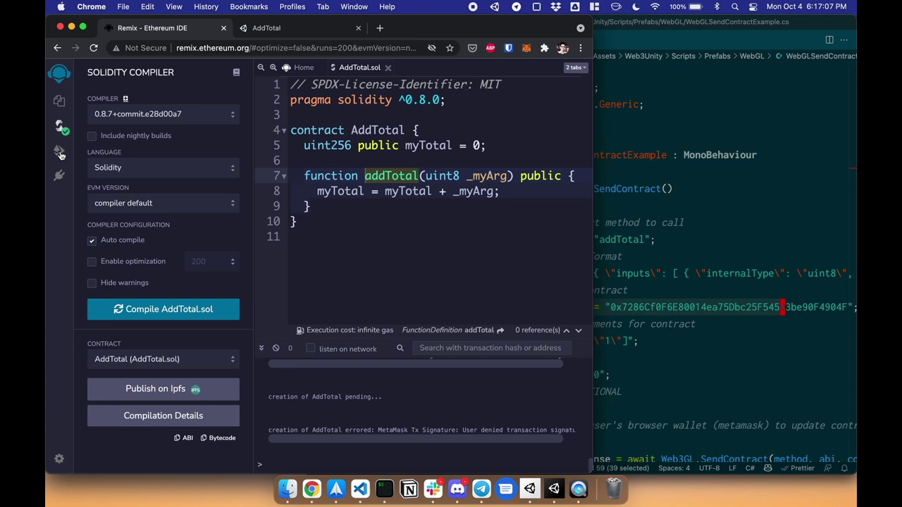
click(60, 155)
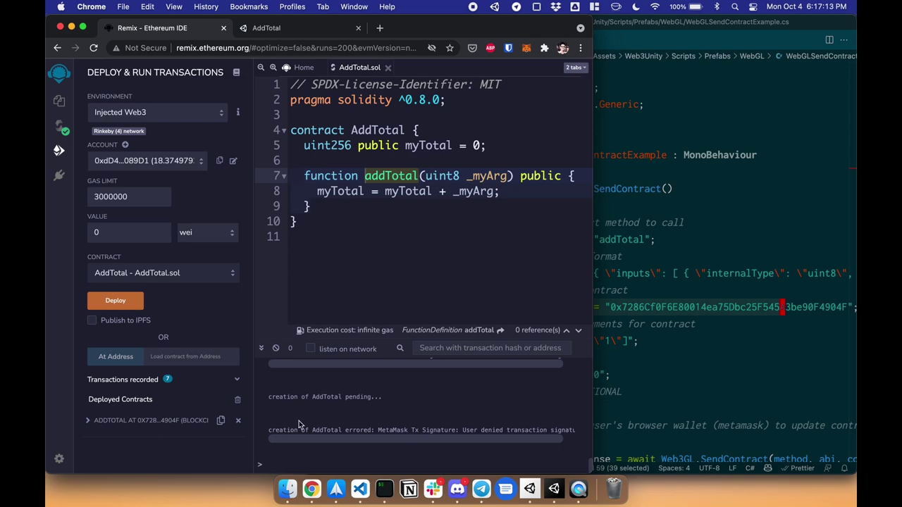
click(693, 341)
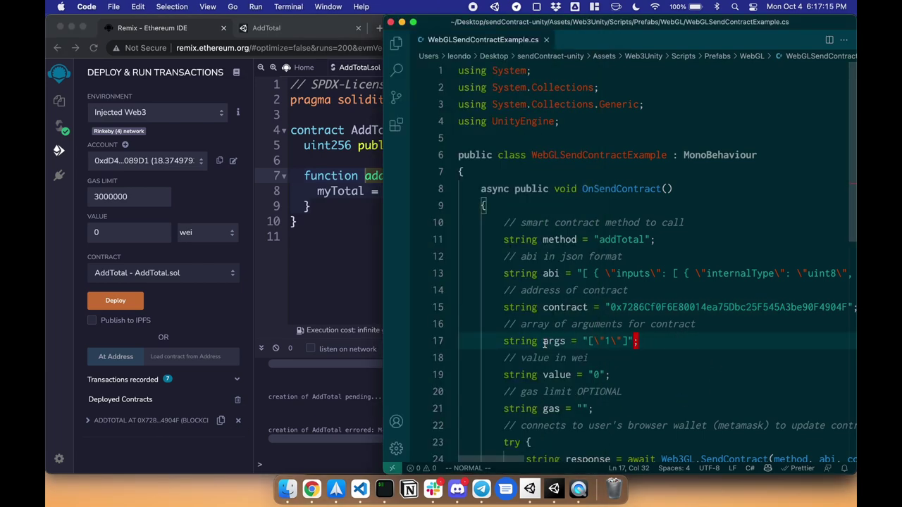
drag(543, 341, 632, 341)
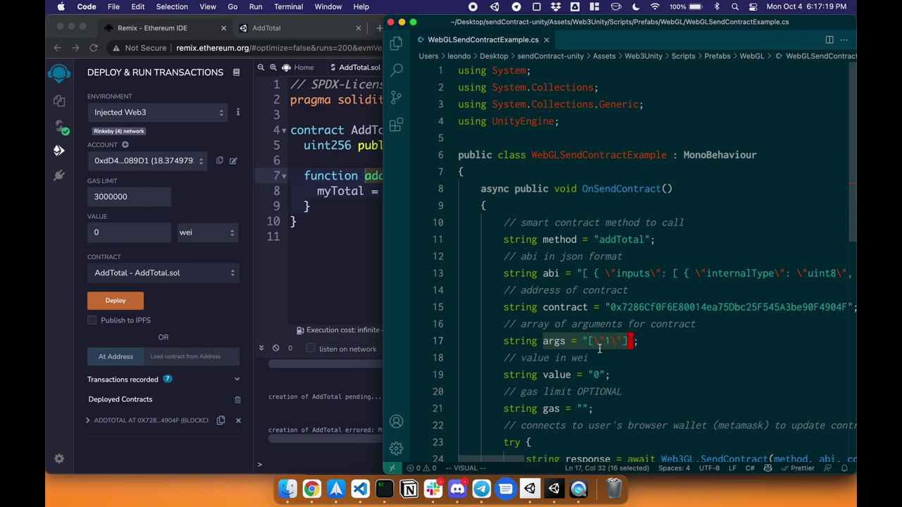
scroll(599, 348, down, 2)
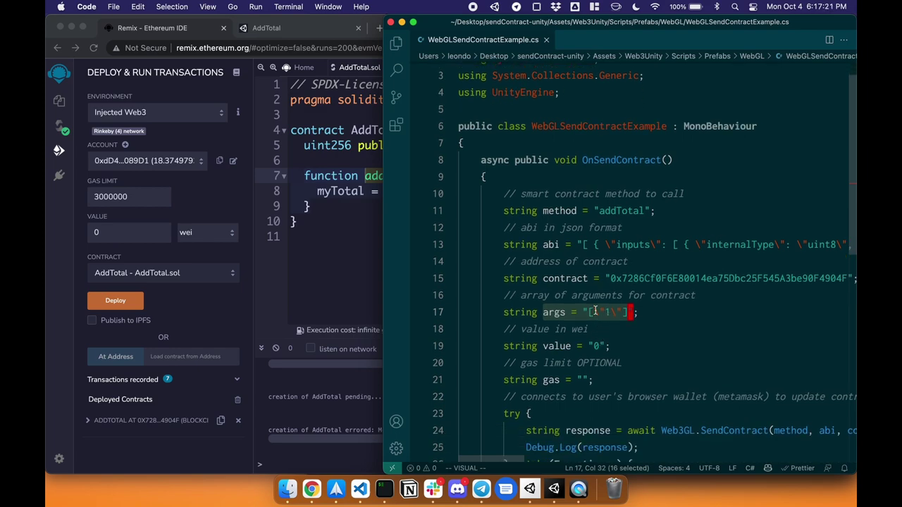
scroll(613, 313, down, 2)
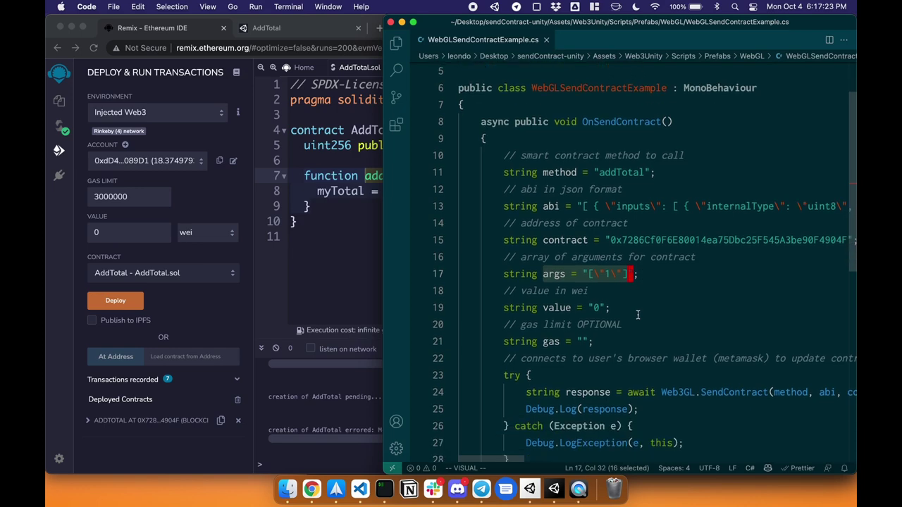
drag(540, 308, 620, 313)
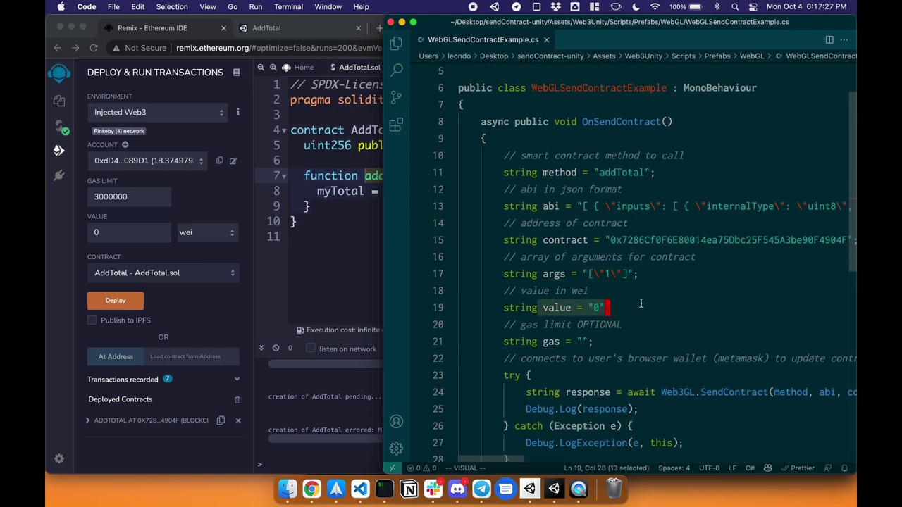
scroll(641, 285, down, 2)
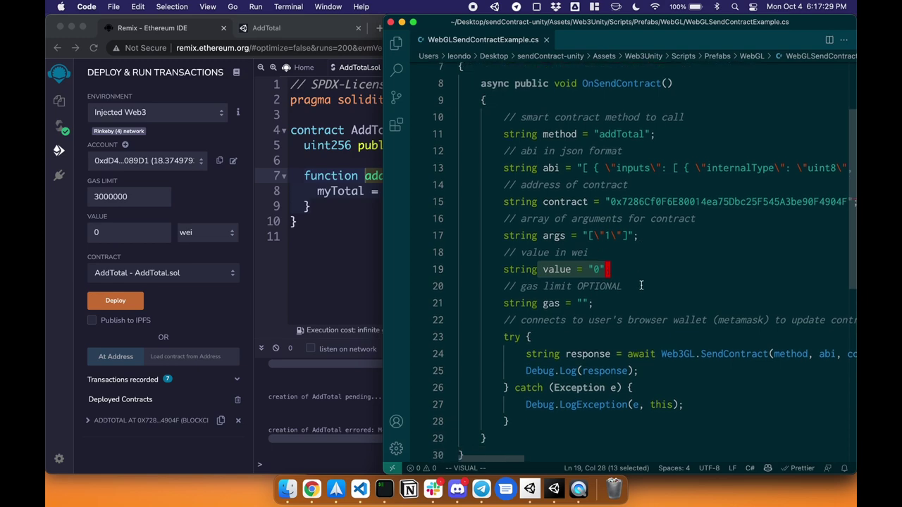
scroll(641, 285, down, 2)
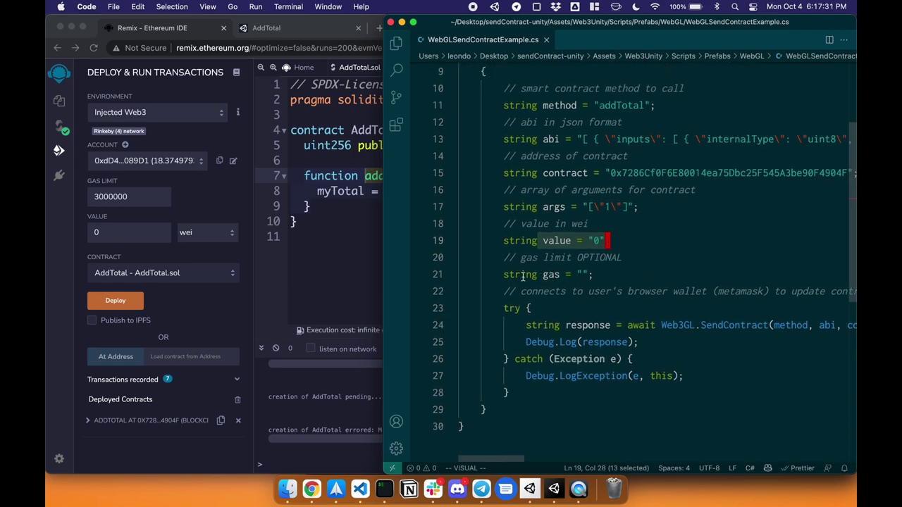
drag(505, 275, 596, 276)
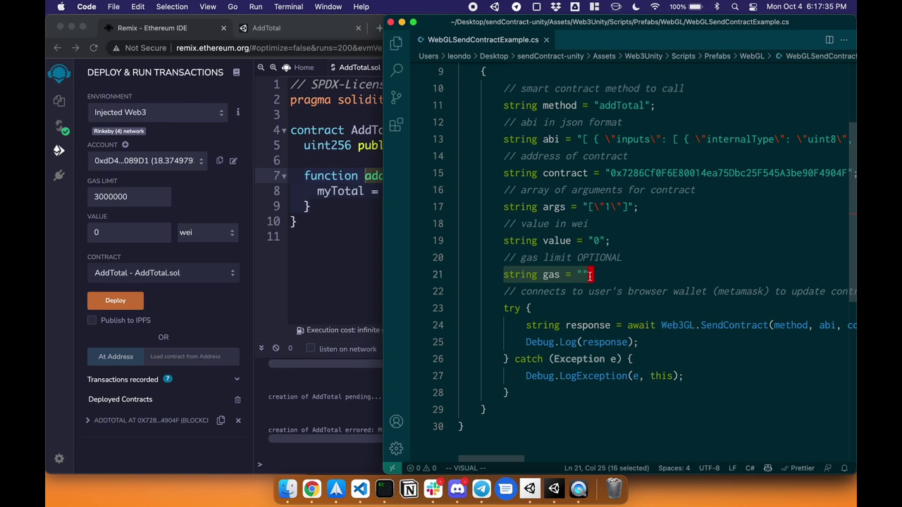
scroll(599, 281, down, 2)
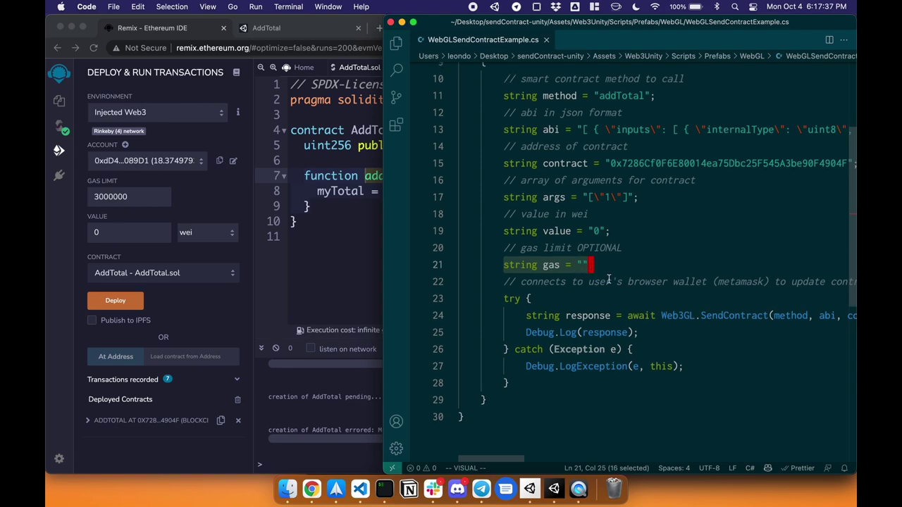
drag(661, 286, 761, 286)
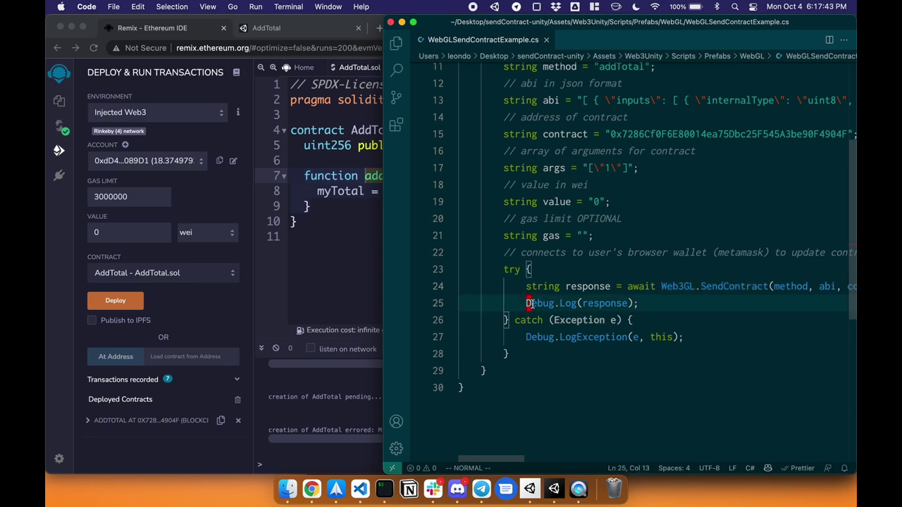
drag(525, 303, 642, 303)
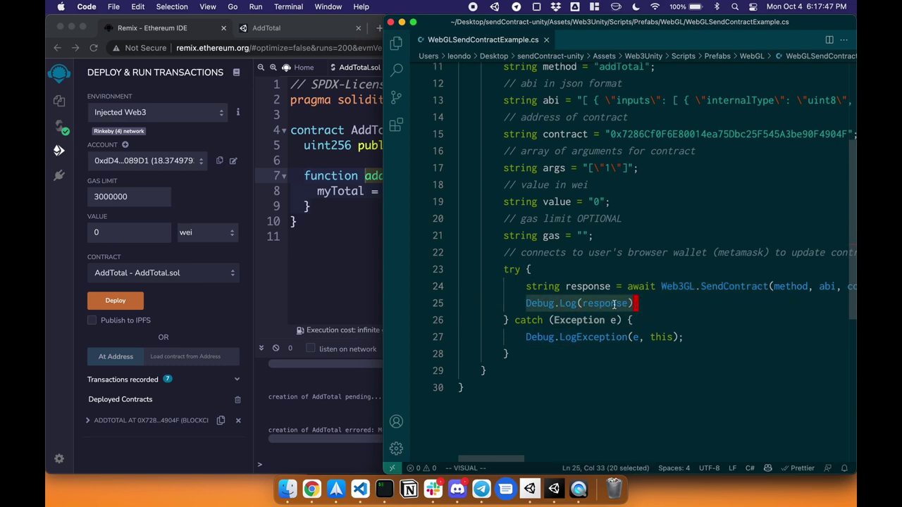
Open Unity's File > Build Settings with WebGL active and move the window up-left.
click(557, 479)
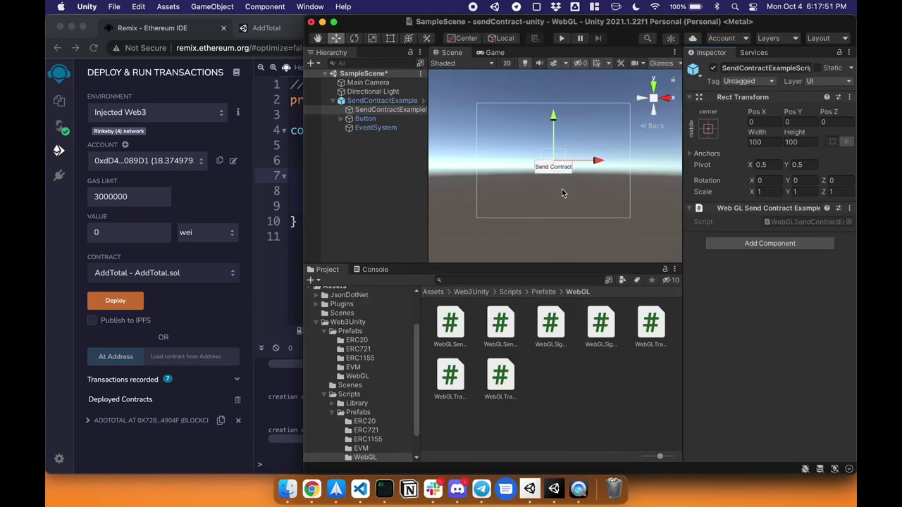
click(115, 7)
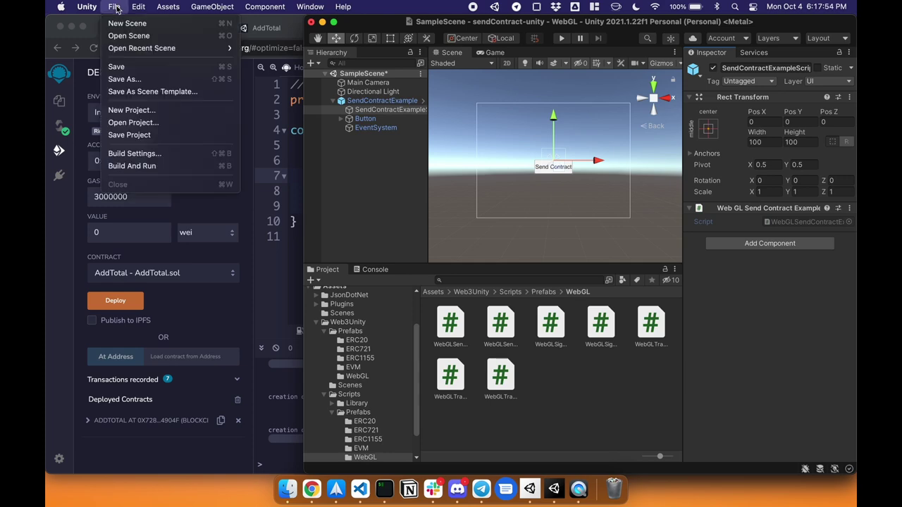
click(161, 157)
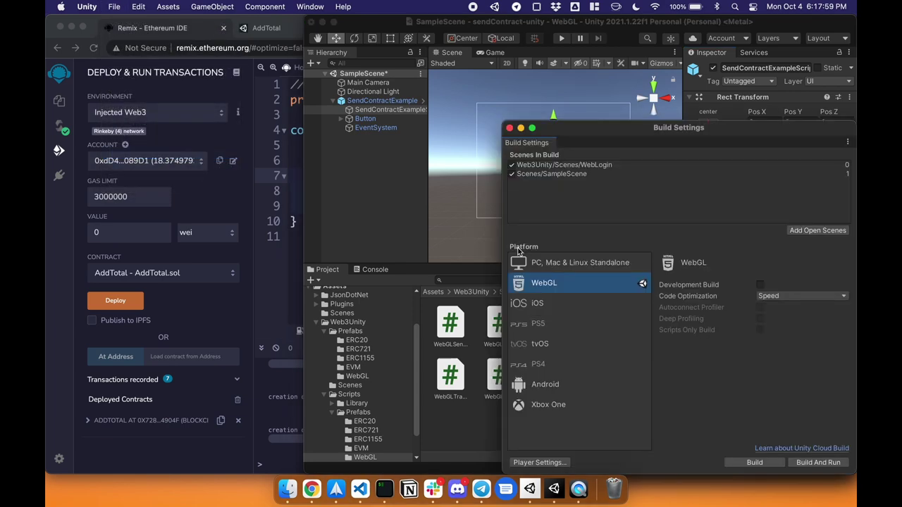
mouse_move(595, 130)
mouse_down()
mouse_move(512, 117)
mouse_move(368, 64)
mouse_up()
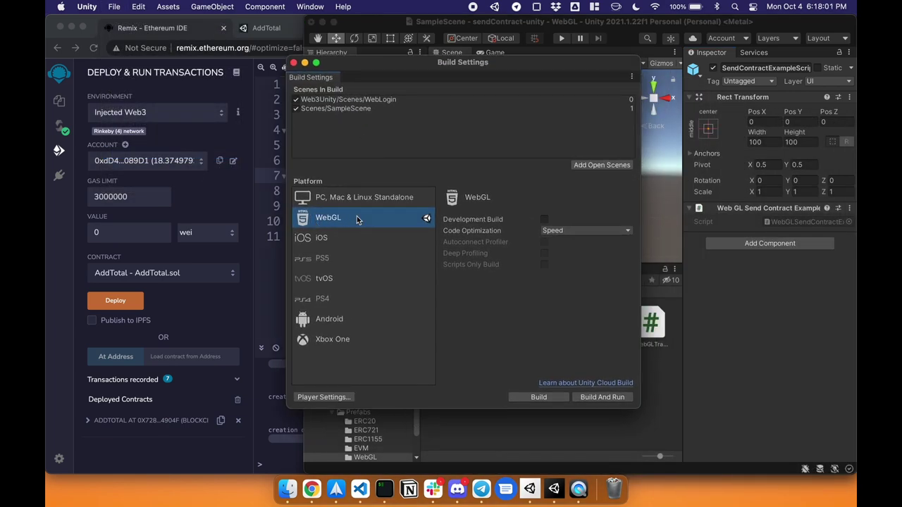